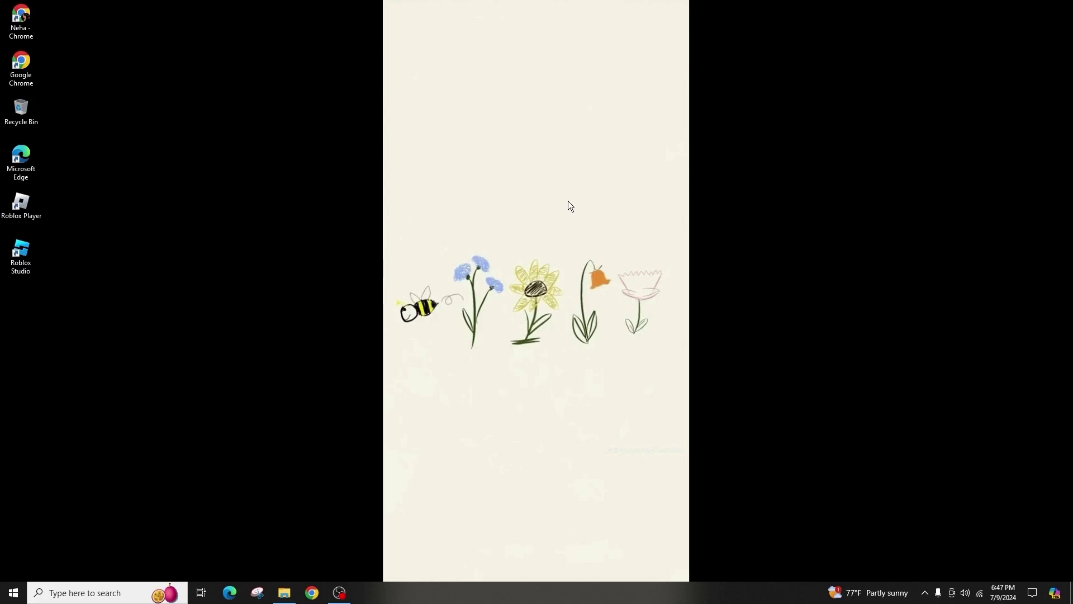
Step: Open the Windows Start menu showing recently added apps and pinned tiles
{"action": "key", "text": "super"}
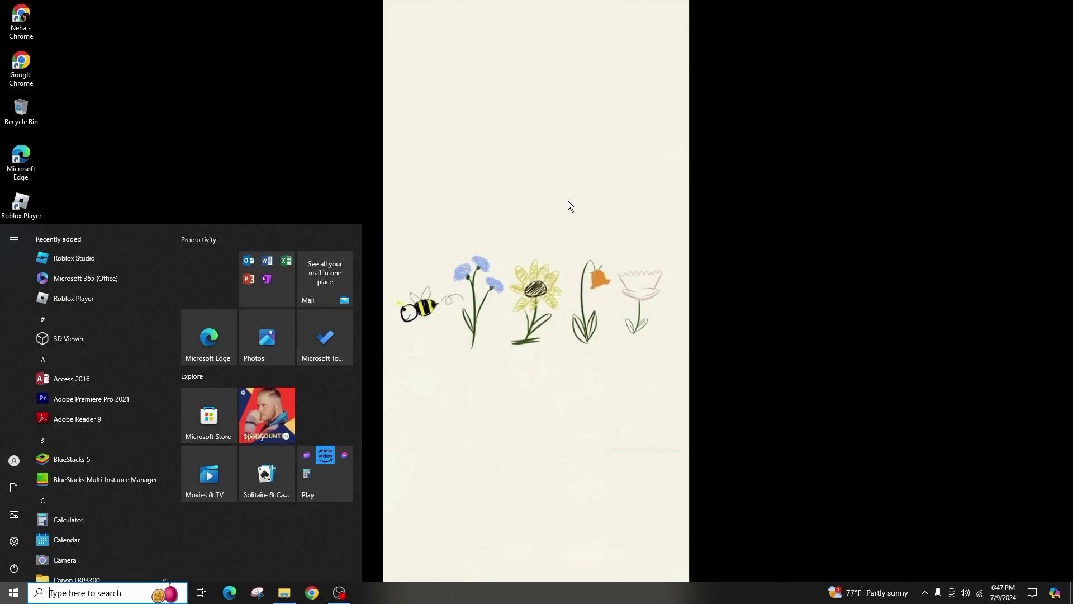
{"action": "type", "text": "ad"}
Step: Remove Roblox Player for test from the Apps & features list
{"action": "key", "text": "Return"}
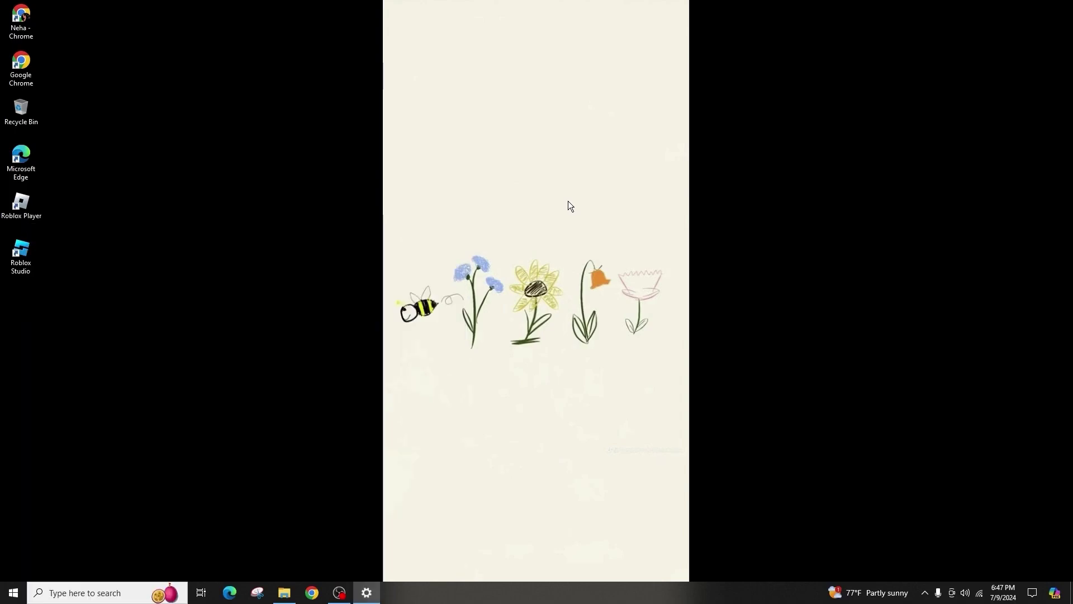
{"action": "left_click", "coordinate": [293, 243]}
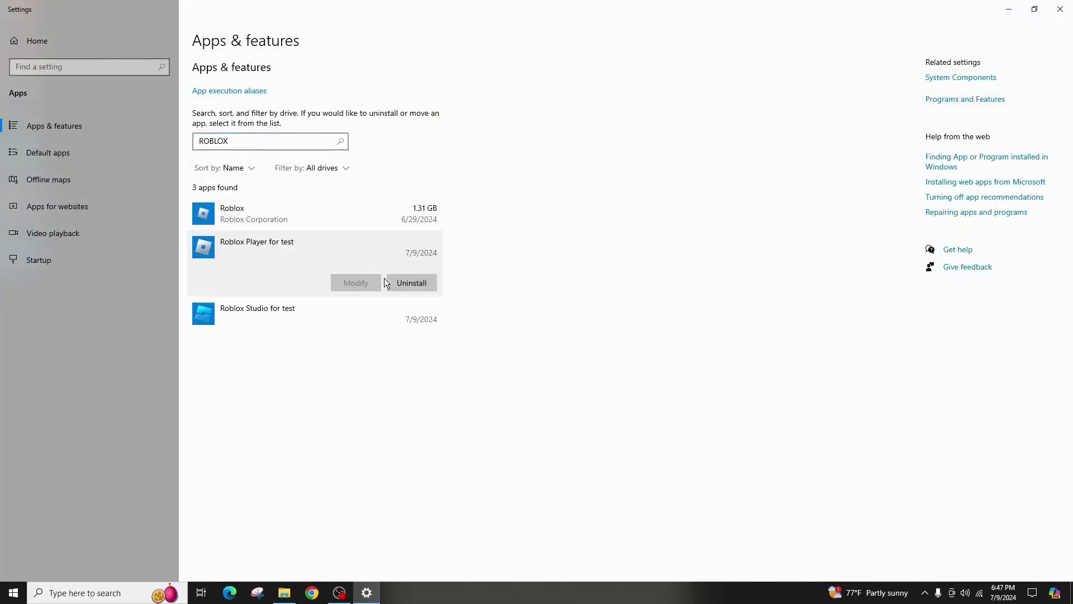
{"action": "left_click", "coordinate": [385, 280]}
{"action": "left_click", "coordinate": [453, 258]}
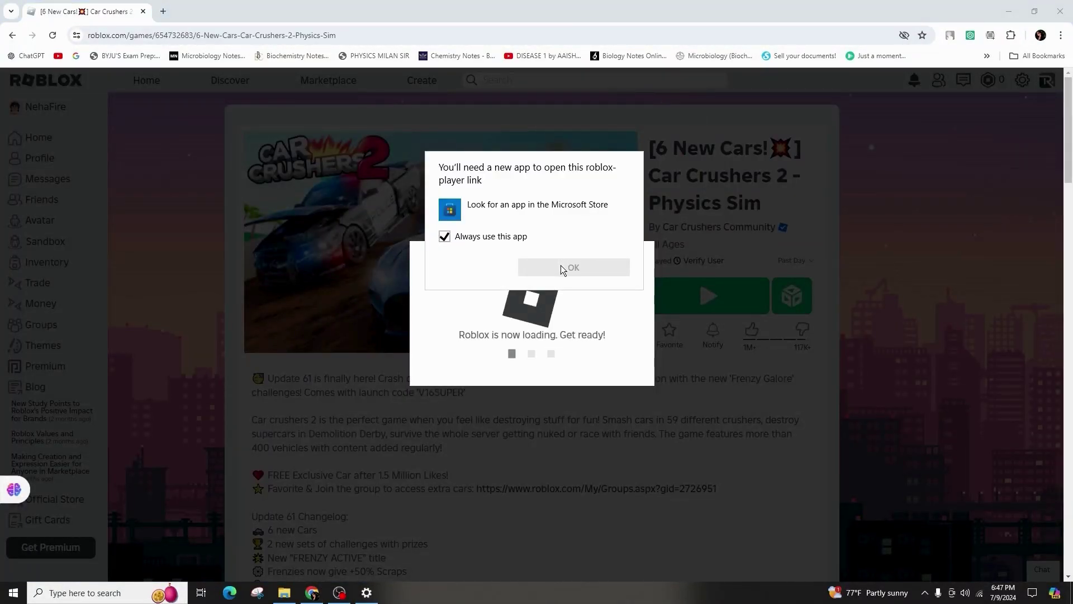
Step: Download RobloxPlayerInstaller.exe from the Car Crushers 2 page and run it
{"action": "left_click", "coordinate": [541, 375]}
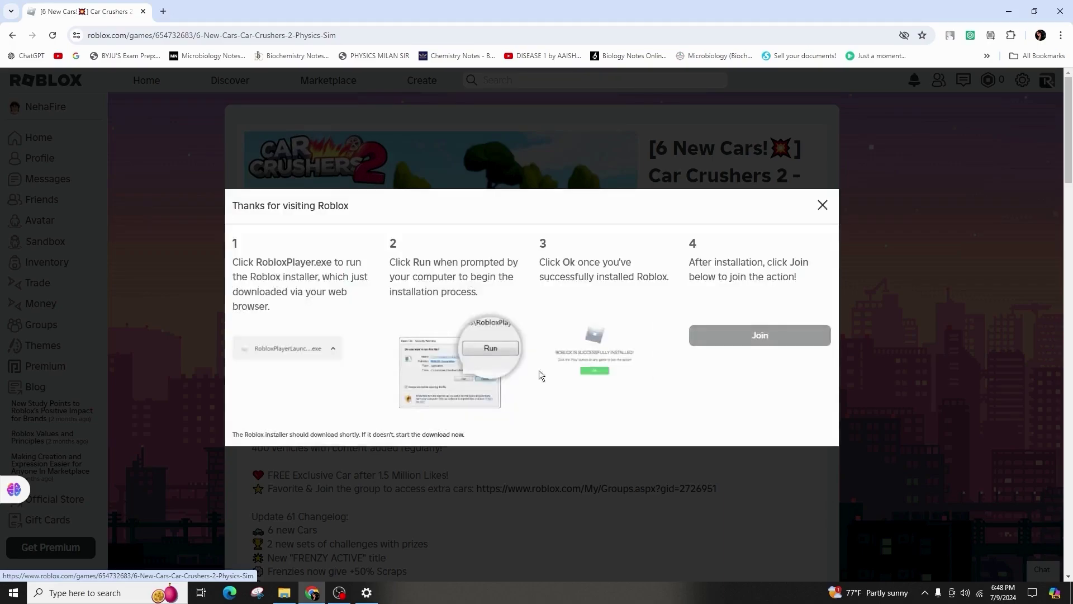
{"action": "left_click", "coordinate": [913, 69]}
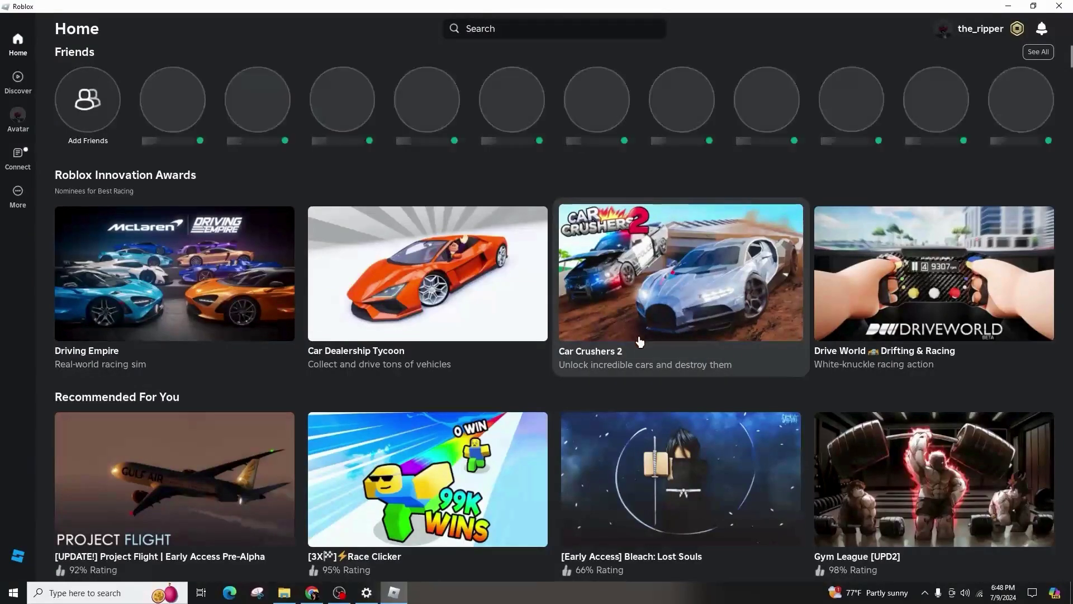
Step: Open the Car Crushers 2 tile on Home and join a server with Play
{"action": "left_click", "coordinate": [642, 348]}
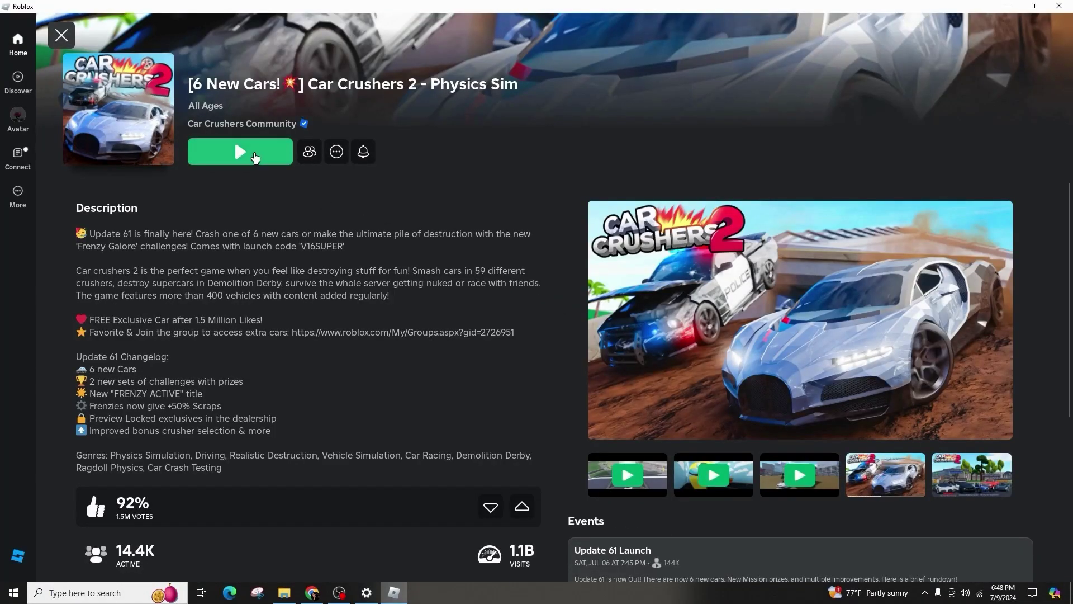
{"action": "left_click", "coordinate": [255, 156]}
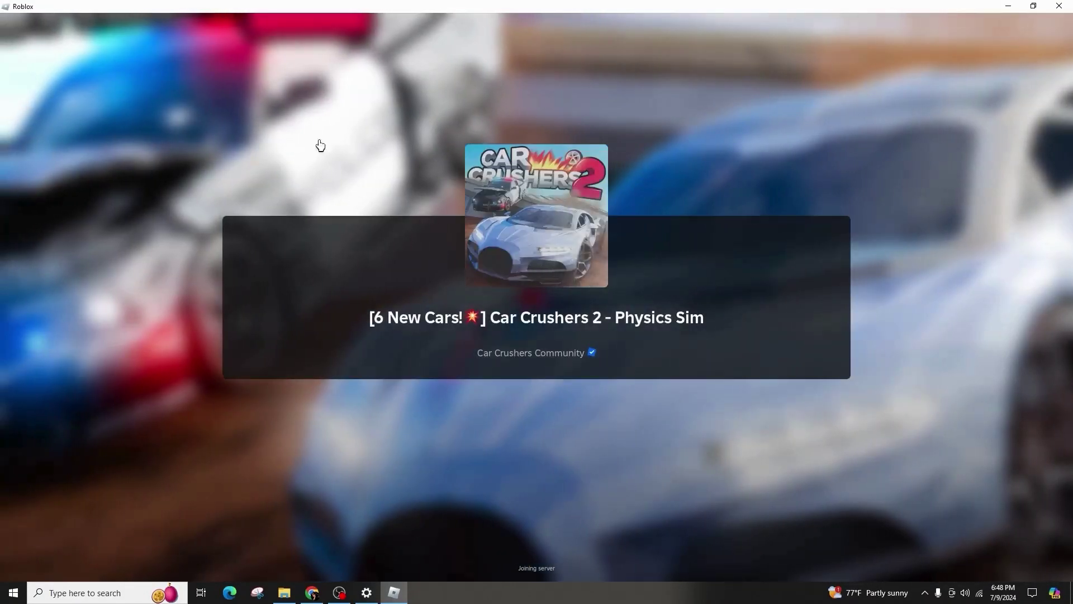